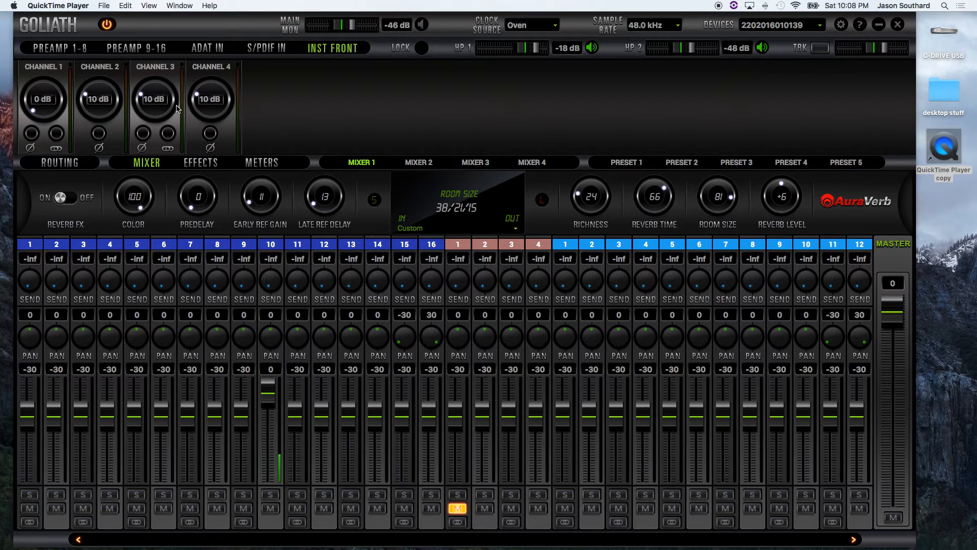
# Step: View the channels of PREAMP 9-16 and return to the front instrument inputs
pyautogui.click(152, 53)
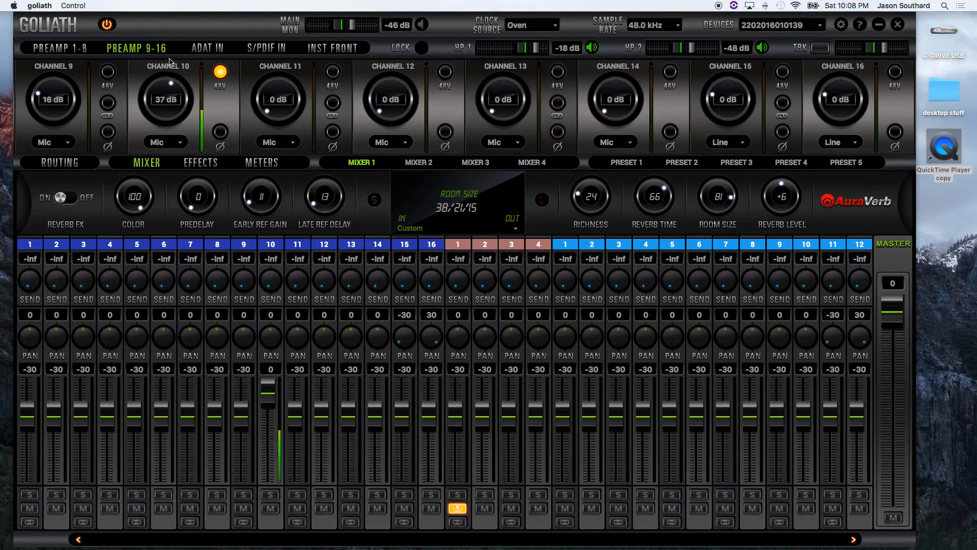
pyautogui.click(324, 49)
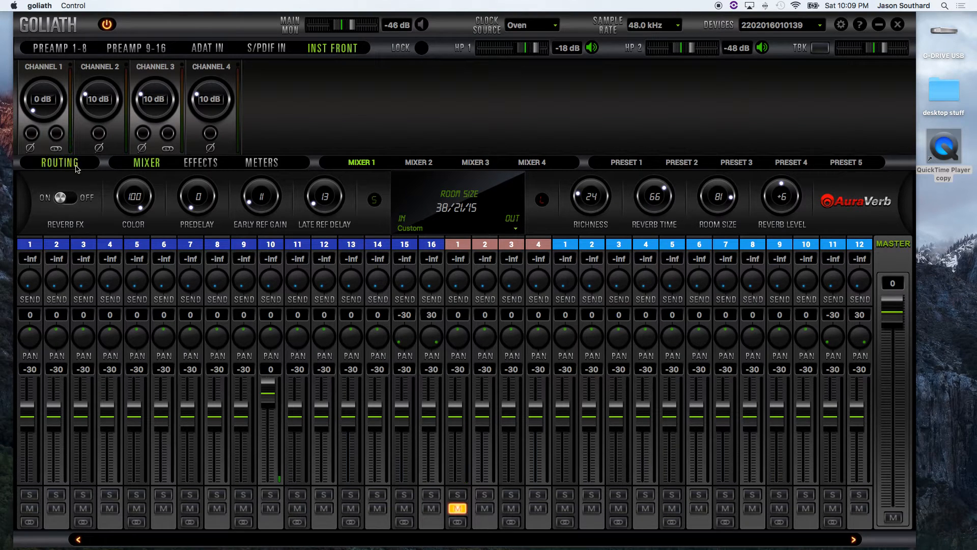
# Step: Route INST FRONT 1 to AFX IN 1, and AFX OUT 1 to channel 30 of MIX 1 CH, the slot showing 10
pyautogui.click(60, 163)
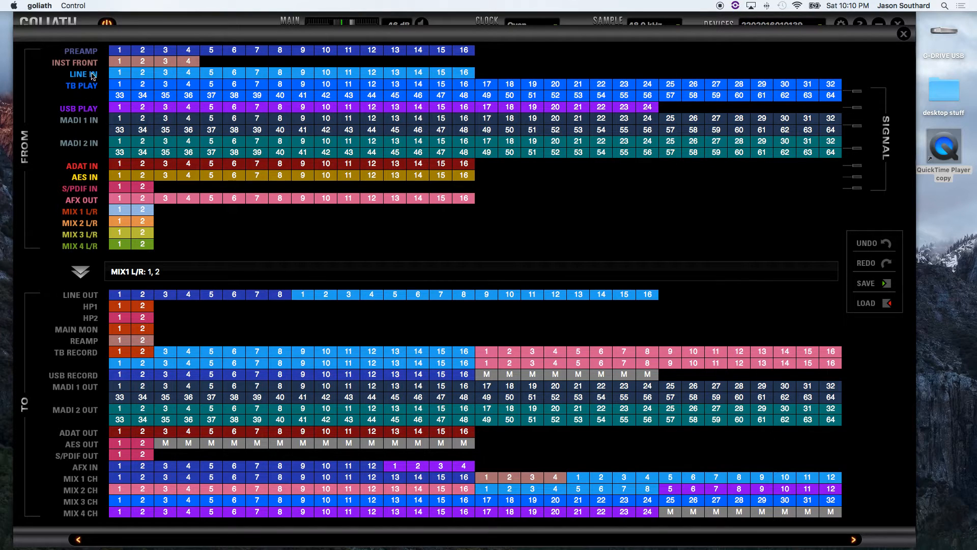
pyautogui.click(121, 61)
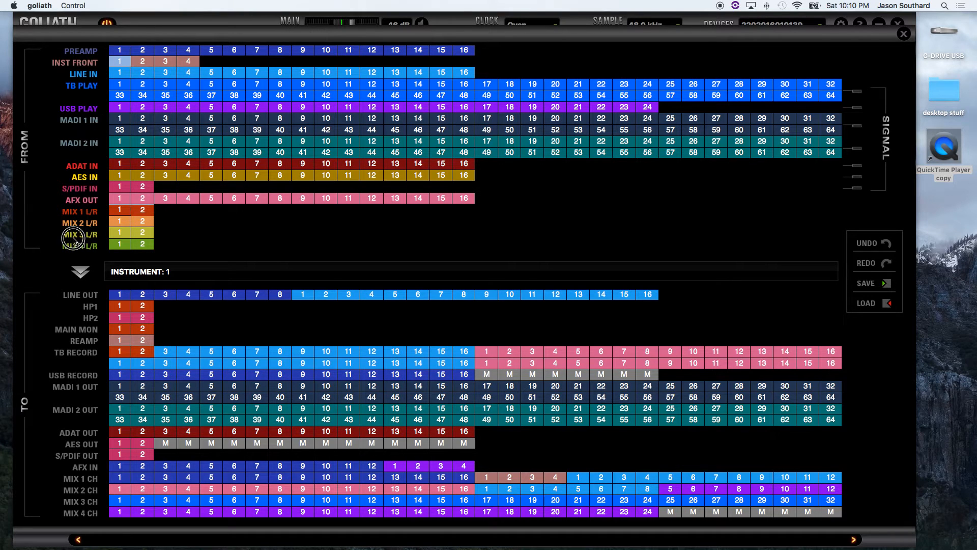
pyautogui.moveTo(74, 241); pyautogui.dragTo(118, 467)
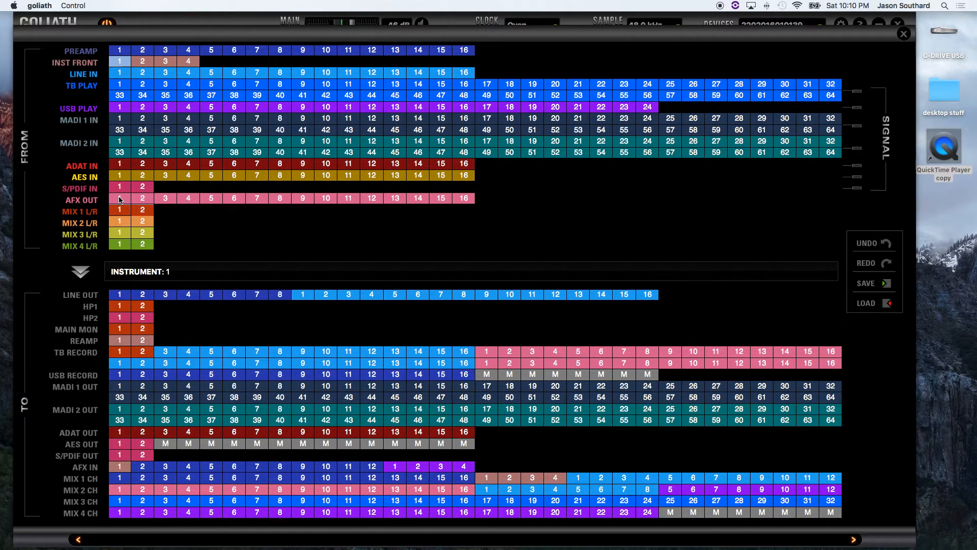
pyautogui.moveTo(121, 200); pyautogui.dragTo(787, 480)
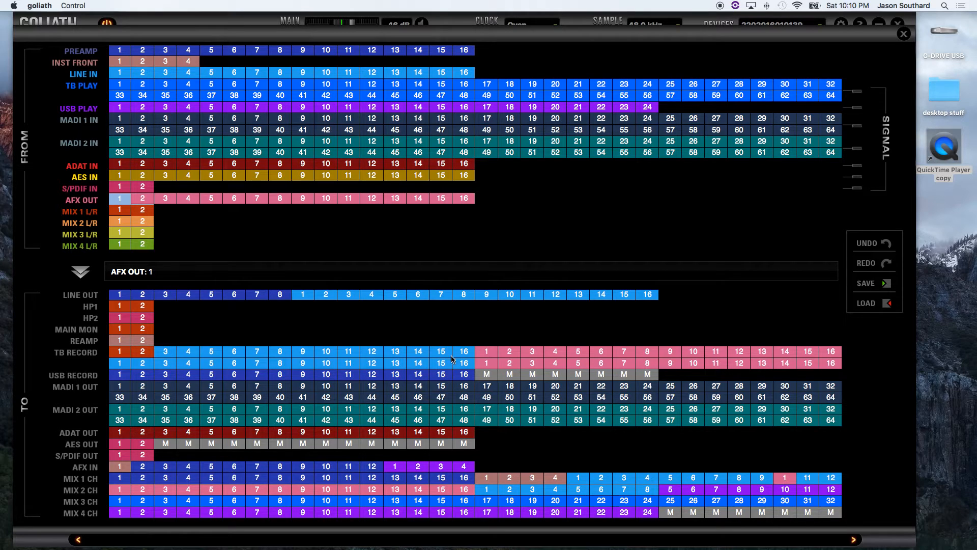
# Step: Mute the slots in both TB RECORD rows that carry AFX OUT 1 and close the routing matrix
pyautogui.rightClick(487, 353)
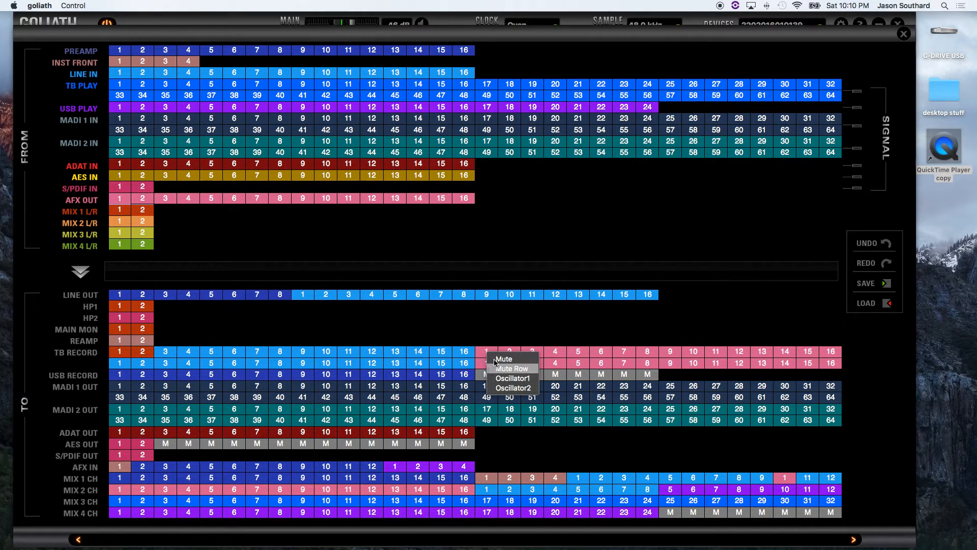
pyautogui.click(497, 359)
pyautogui.rightClick(486, 365)
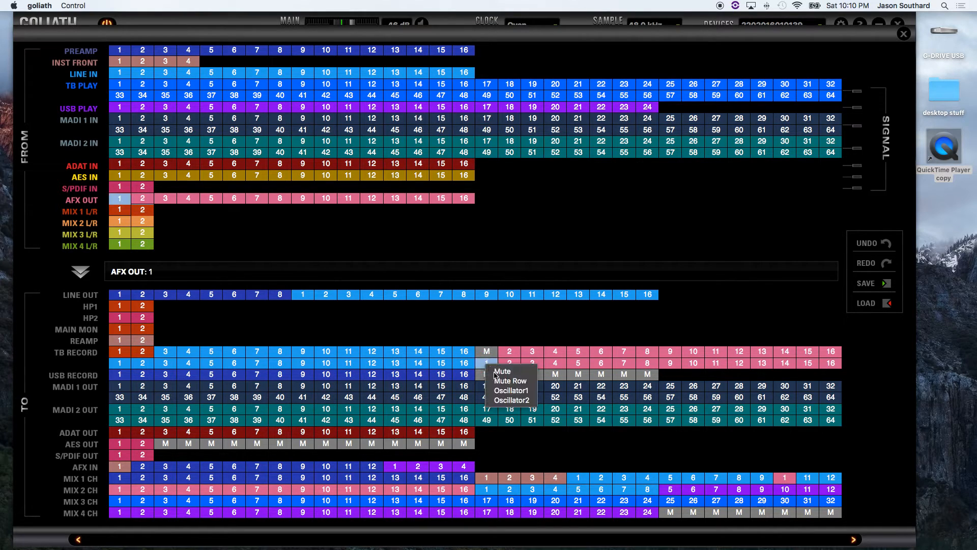
pyautogui.click(496, 374)
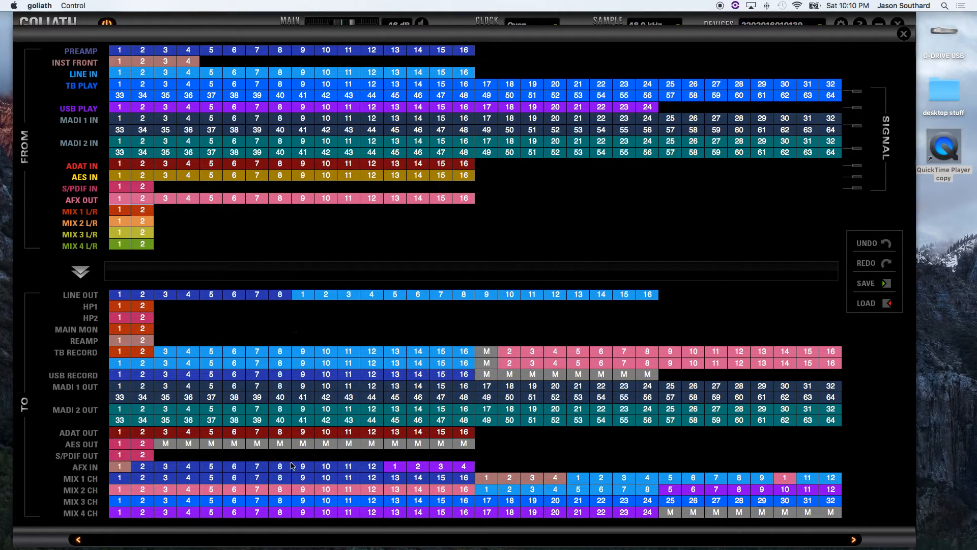
pyautogui.click(899, 34)
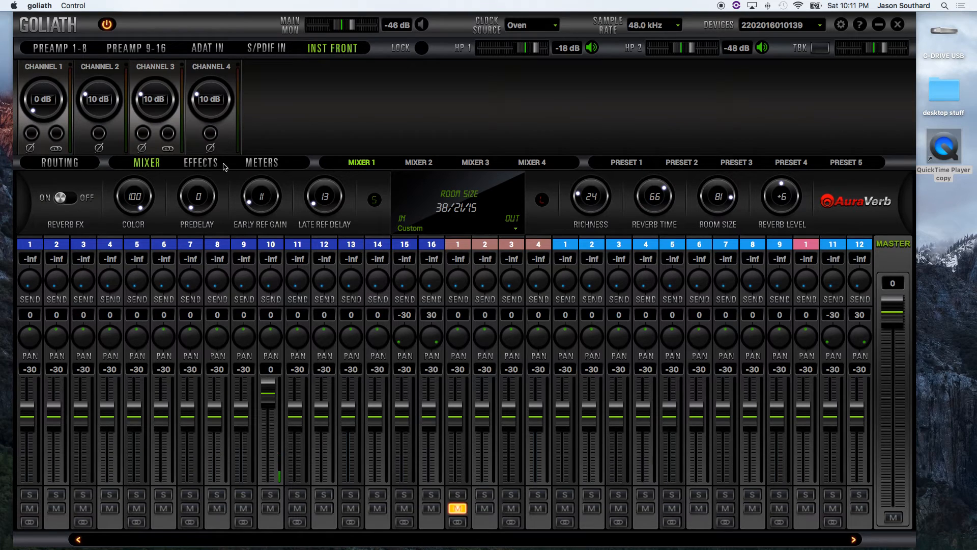
# Step: Add the Rock 22.10 (UK) guitar amp to the effects chain of AFX IN 1
pyautogui.click(198, 162)
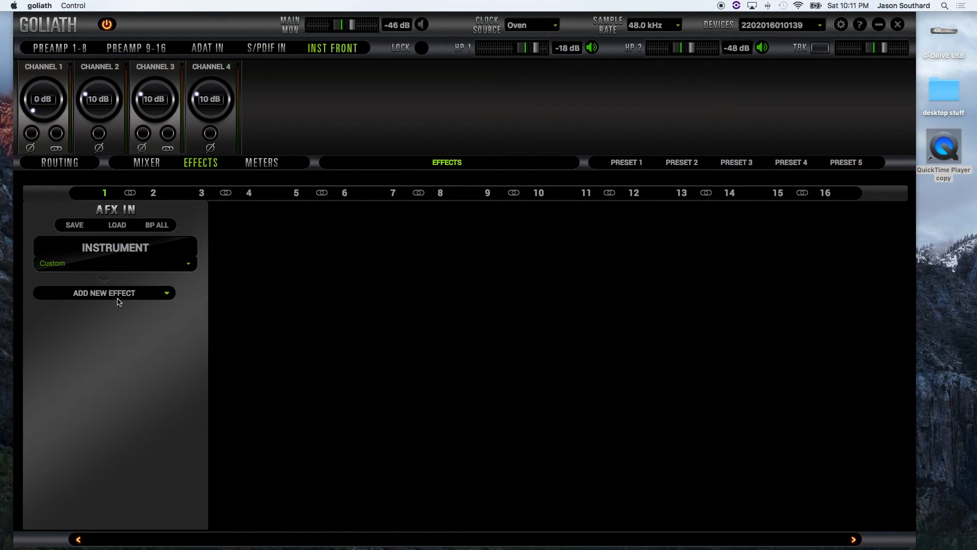
pyautogui.click(169, 297)
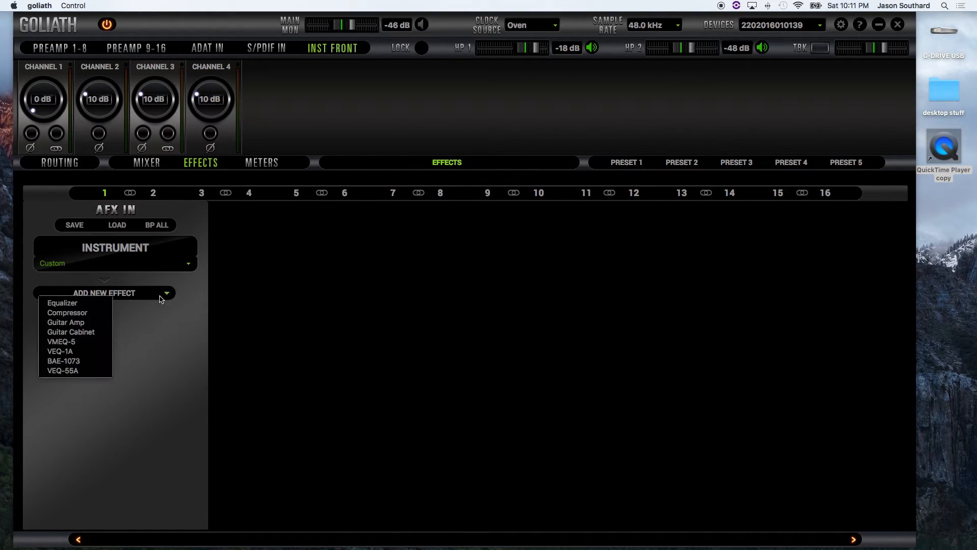
pyautogui.moveTo(81, 325)
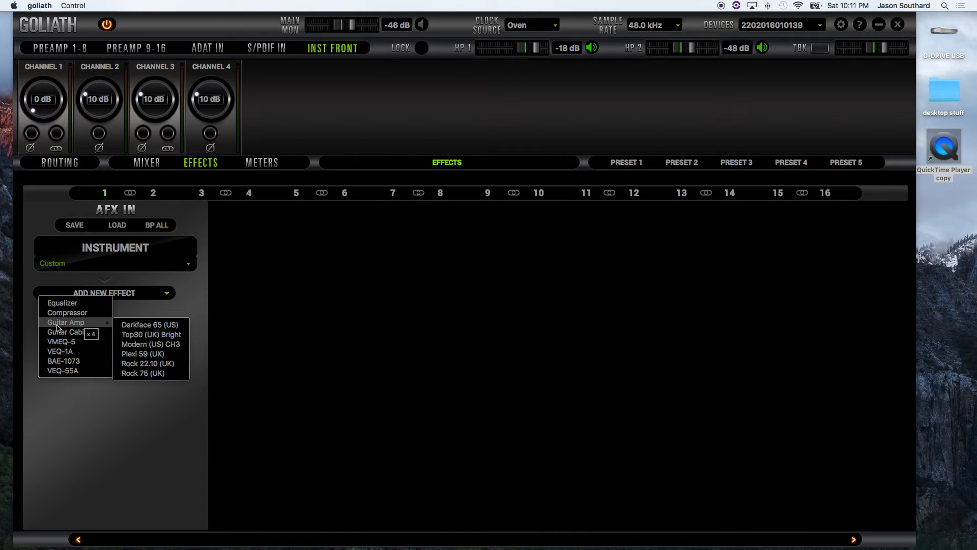
pyautogui.click(139, 364)
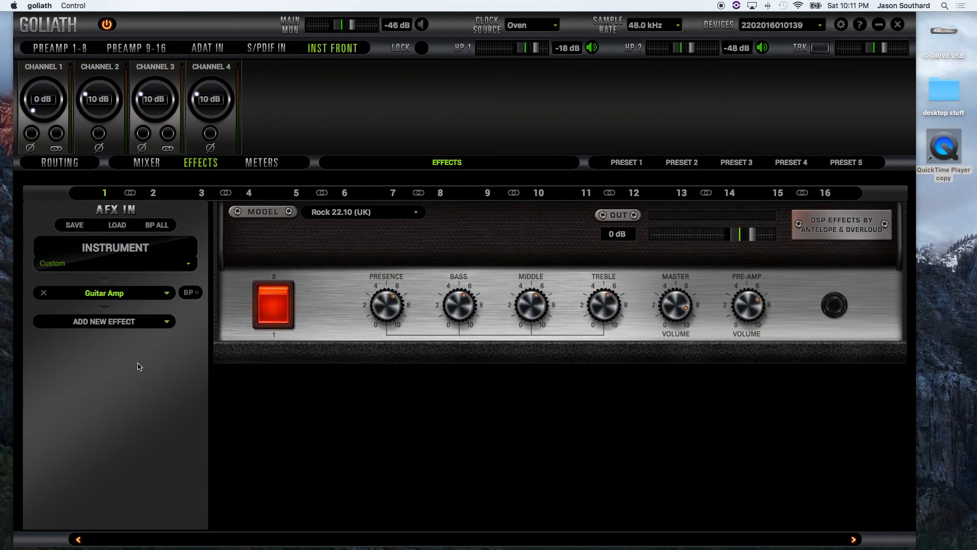
# Step: Add a Vintage 4x12 guitar cabinet after the amp and lower its output level to -6 dB
pyautogui.click(166, 324)
pyautogui.moveTo(76, 363)
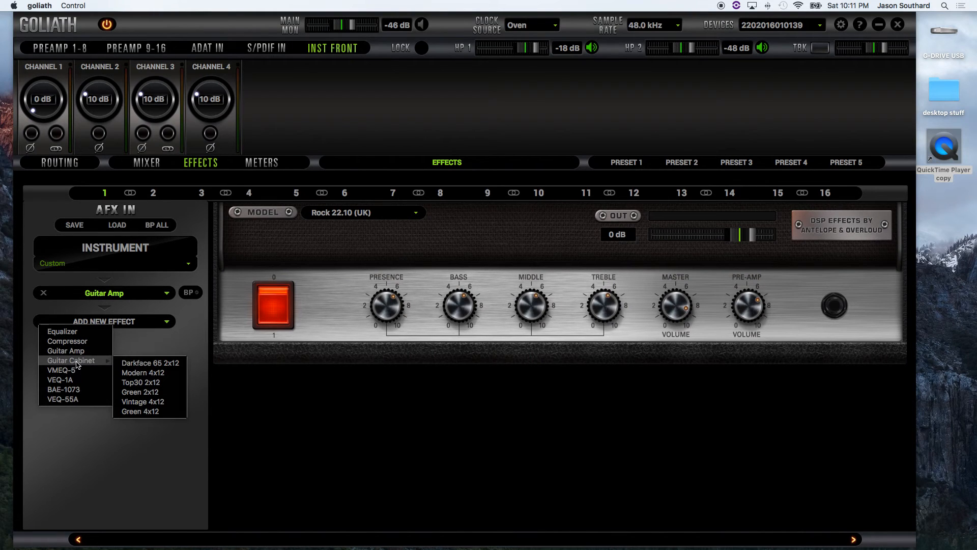
pyautogui.click(140, 403)
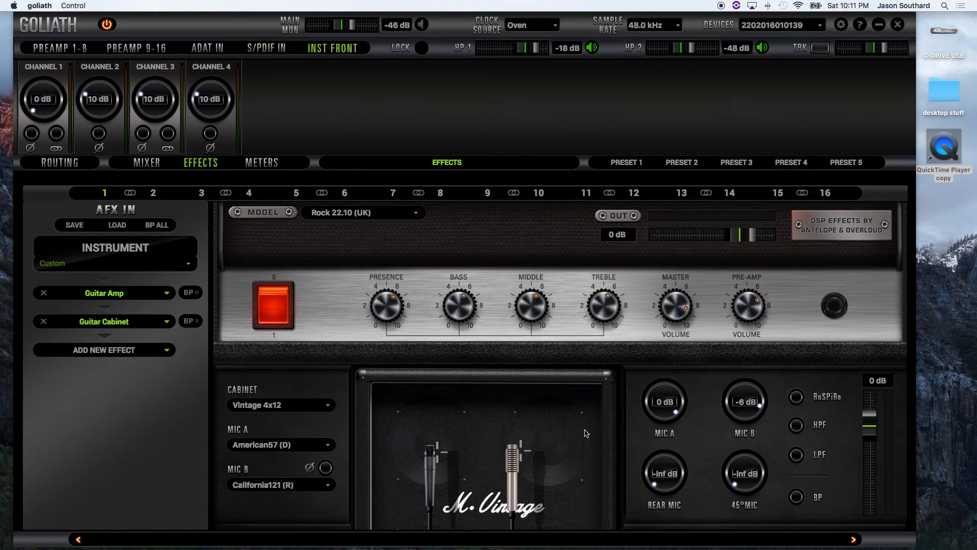
pyautogui.moveTo(871, 416); pyautogui.dragTo(871, 435)
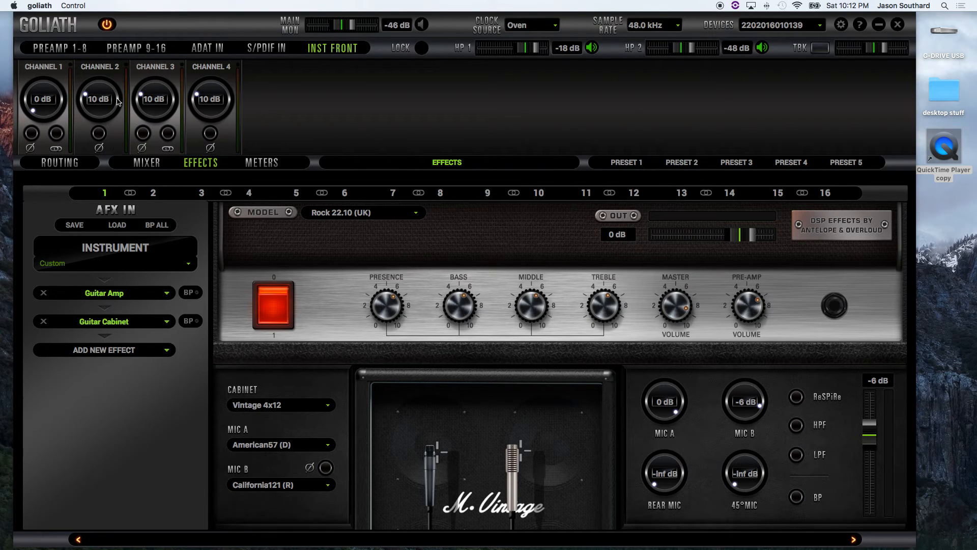
# Step: In Mixer 1, raise the pink AFX 1 channel's fader to 0, leaving the neighbouring channel 9 fader at -30
pyautogui.click(145, 162)
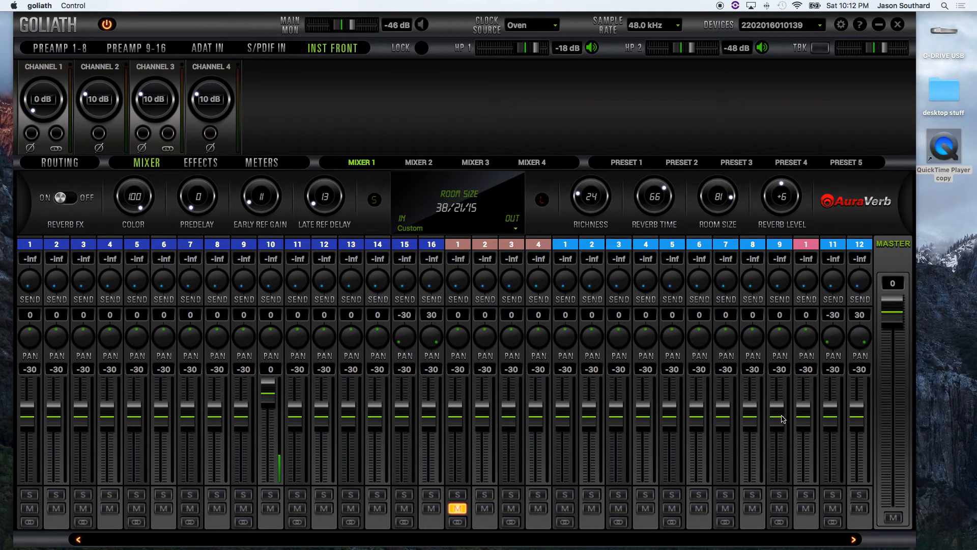
pyautogui.moveTo(778, 405); pyautogui.dragTo(784, 386)
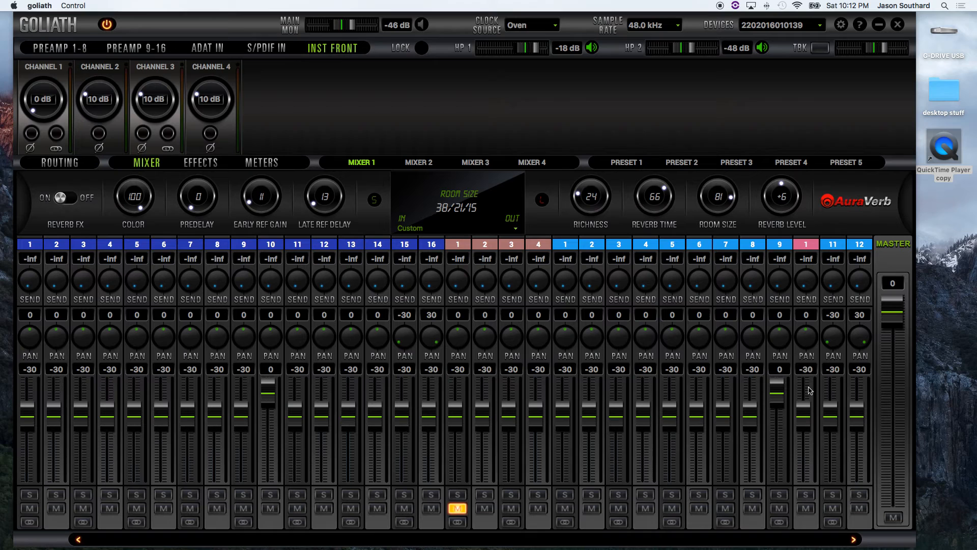
pyautogui.doubleClick(776, 401)
pyautogui.moveTo(806, 411); pyautogui.dragTo(815, 367)
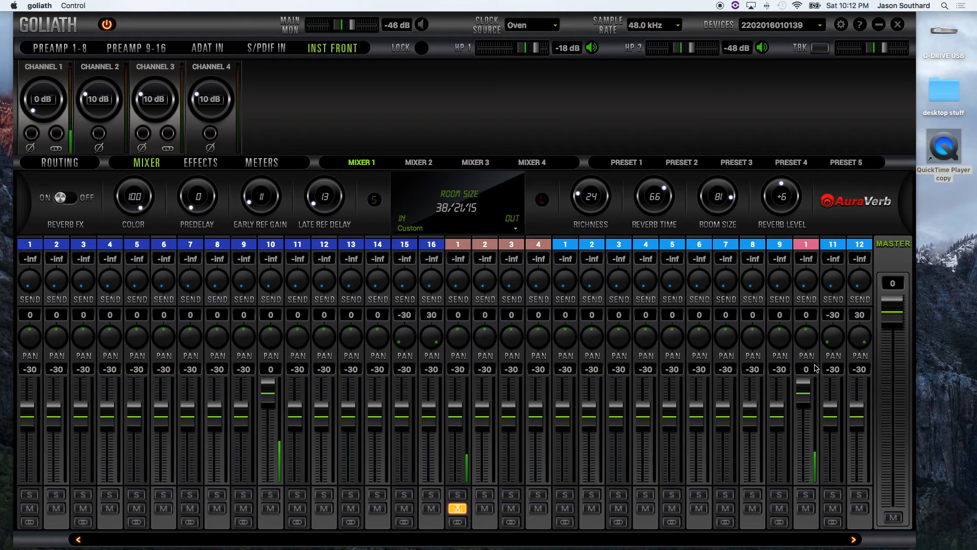
# Step: Reposition the two microphones in front of the guitar cabinet, shifting both slightly sideways
pyautogui.click(189, 164)
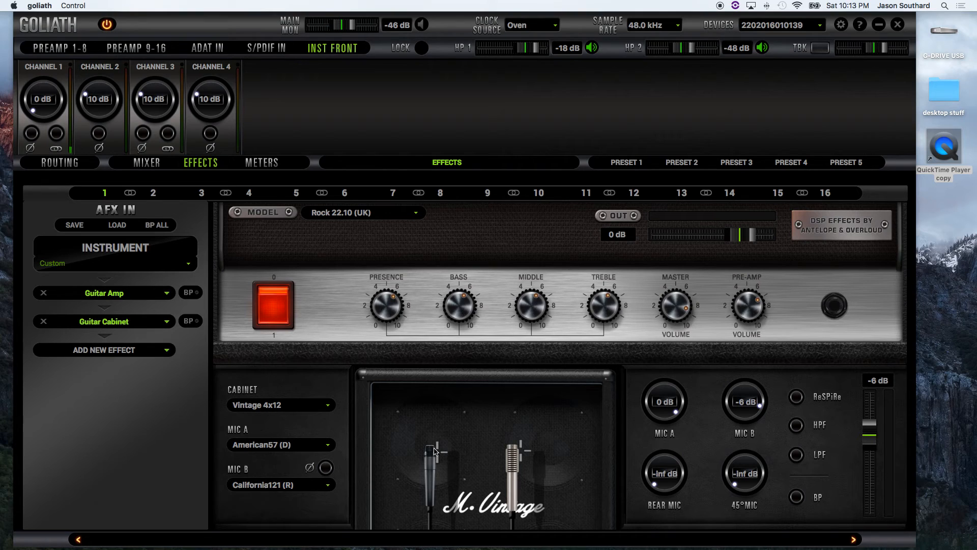
pyautogui.moveTo(433, 448); pyautogui.dragTo(435, 446)
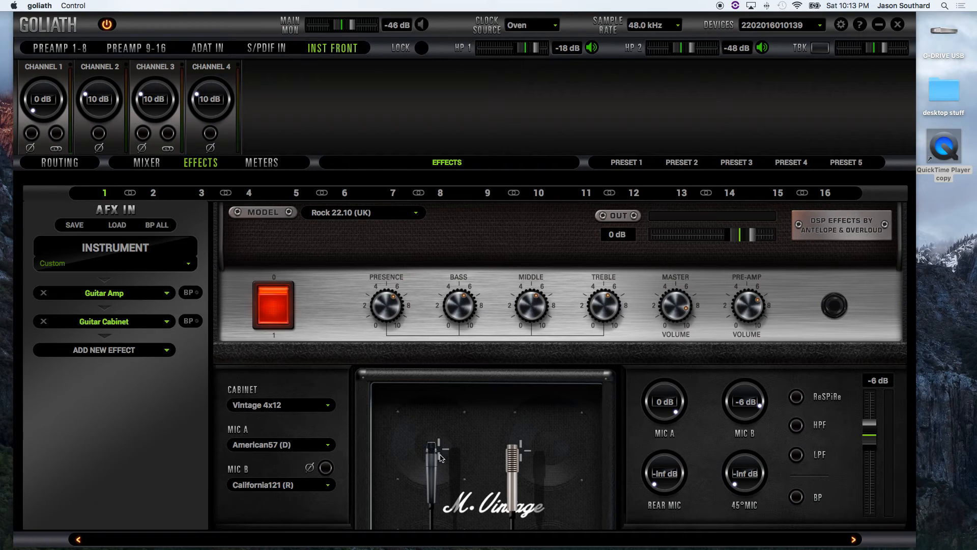
pyautogui.moveTo(435, 459); pyautogui.dragTo(434, 456)
pyautogui.moveTo(515, 464); pyautogui.dragTo(523, 463)
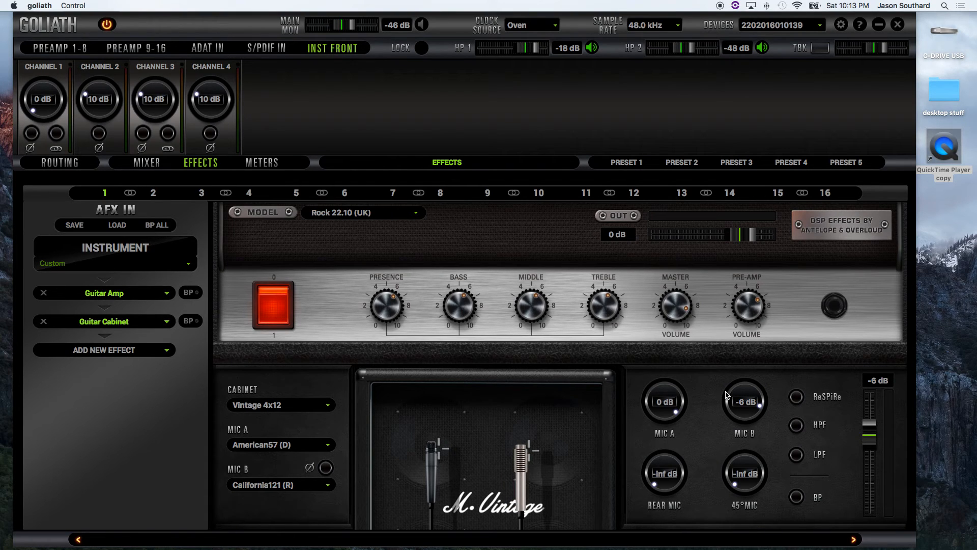
# Step: Toggle the guitar cabinet's ReSPiRe option and leave it on
pyautogui.click(796, 400)
pyautogui.click(797, 400)
pyautogui.click(797, 399)
# Step: Add a BAE-1073 effect after the guitar cabinet and remove it from the chain again
pyautogui.click(168, 355)
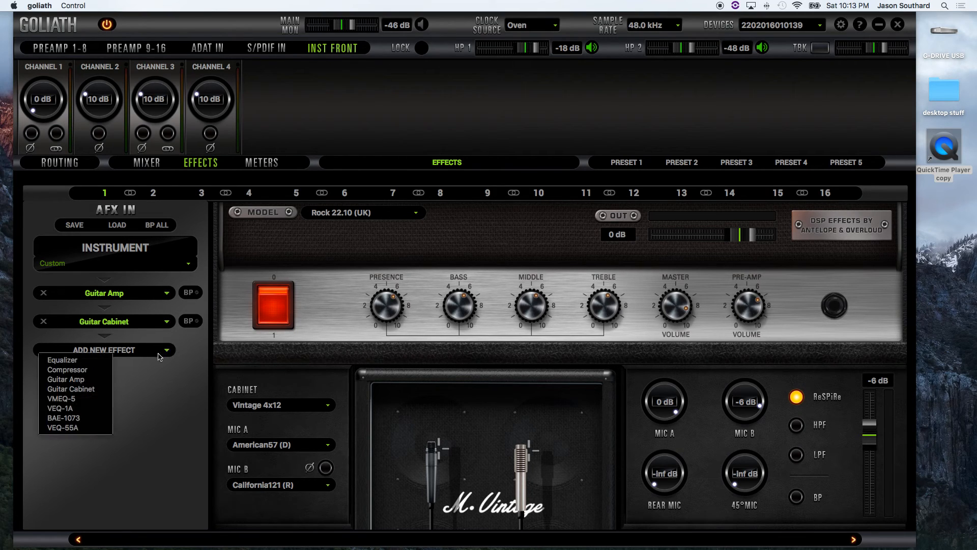
pyautogui.click(66, 417)
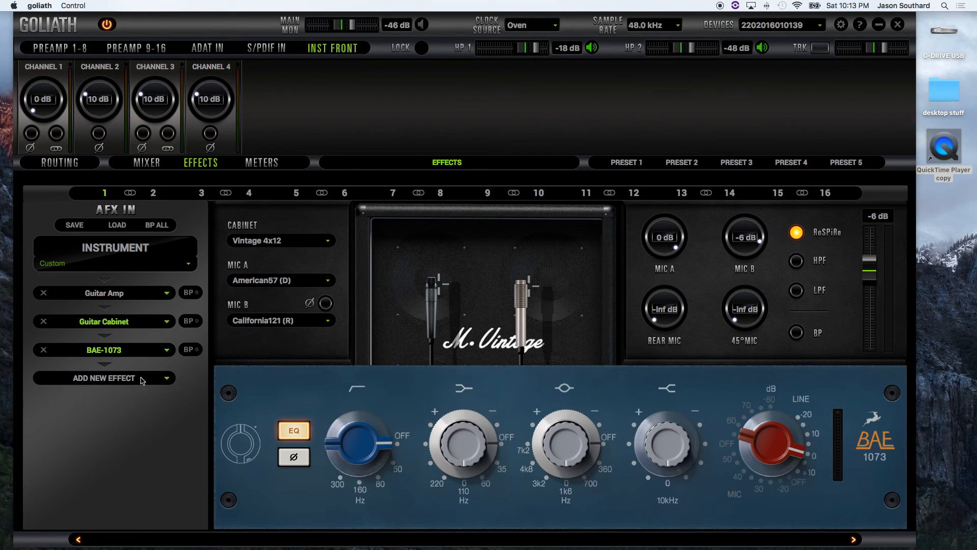
pyautogui.click(44, 349)
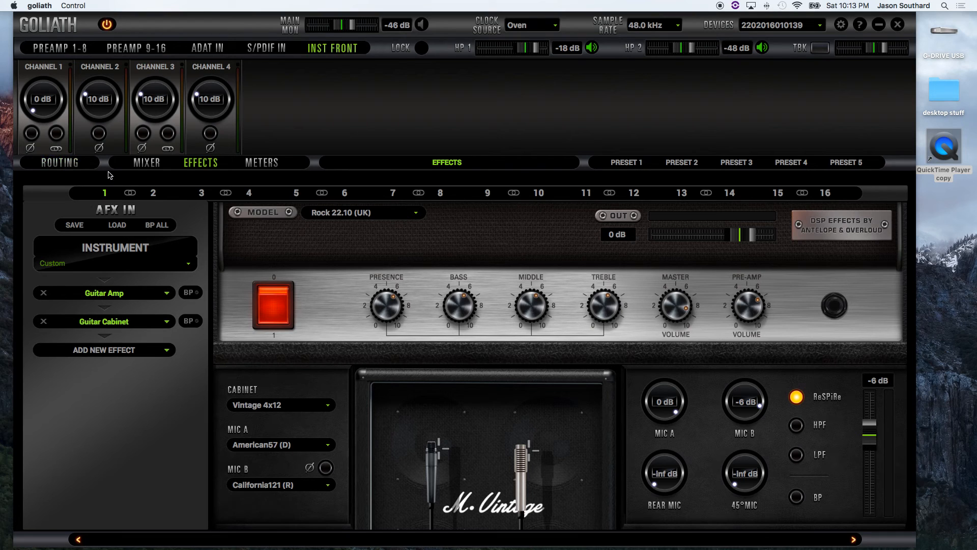
# Step: Route AFX OUT 1 to TB RECORD channel 3 in the routing matrix
pyautogui.click(146, 163)
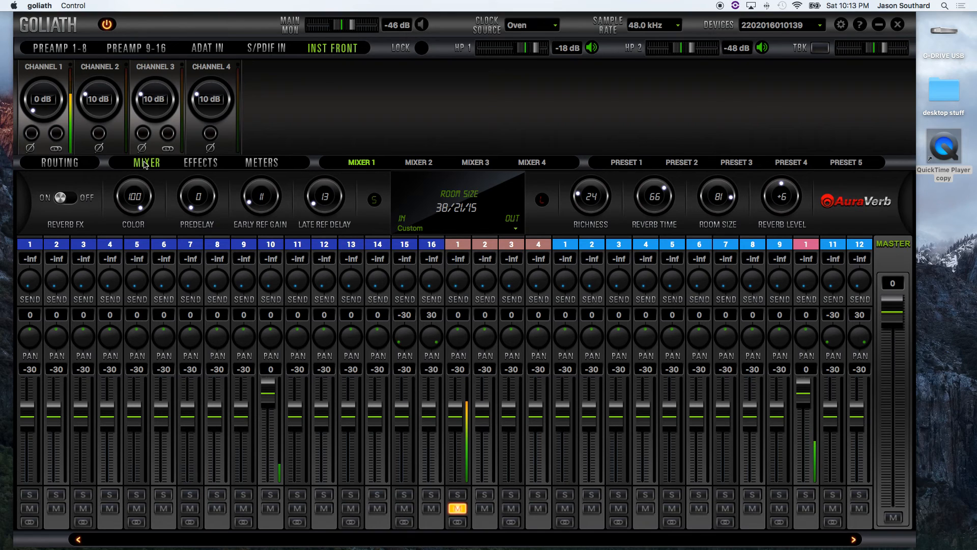
pyautogui.click(59, 163)
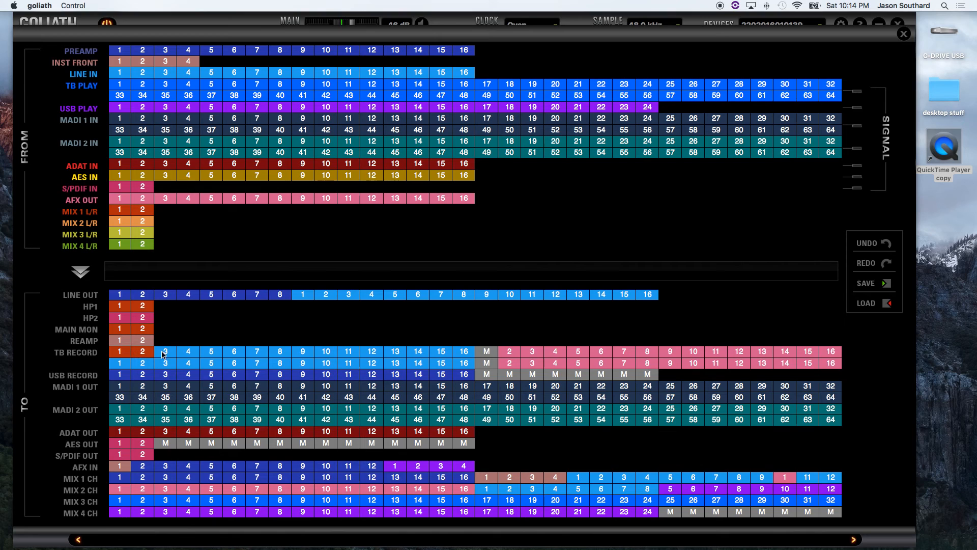
pyautogui.click(119, 199)
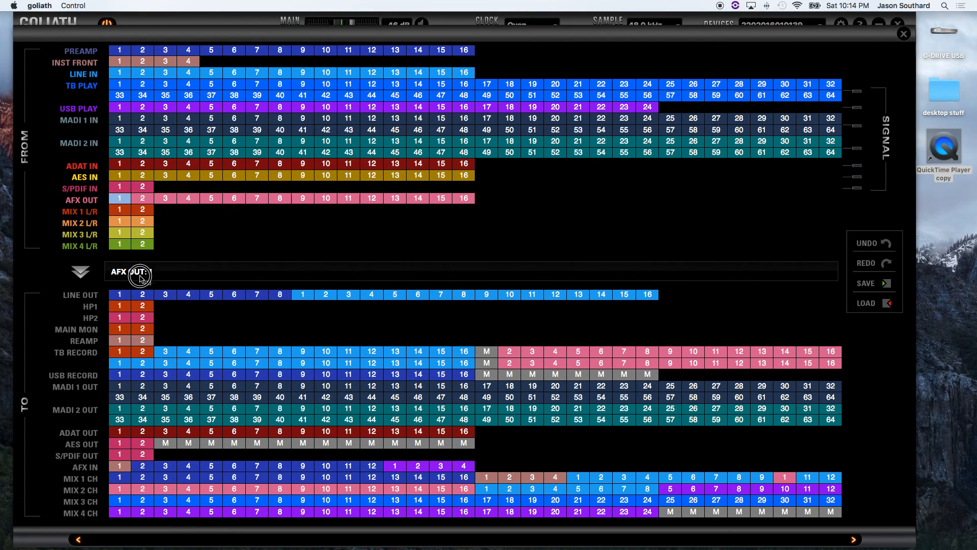
pyautogui.moveTo(164, 356)
pyautogui.mouseDown()
pyautogui.moveTo(195, 354)
pyautogui.moveTo(169, 357)
pyautogui.mouseUp()
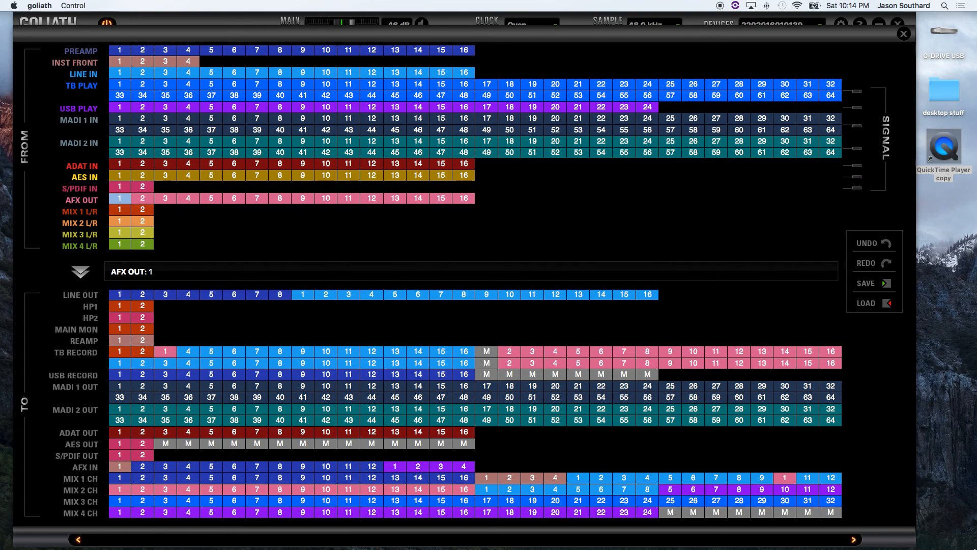
# Step: Switch to Logic Pro X, choose Input 3 for the AMP track and toggle the track's record enable
pyautogui.click(928, 532)
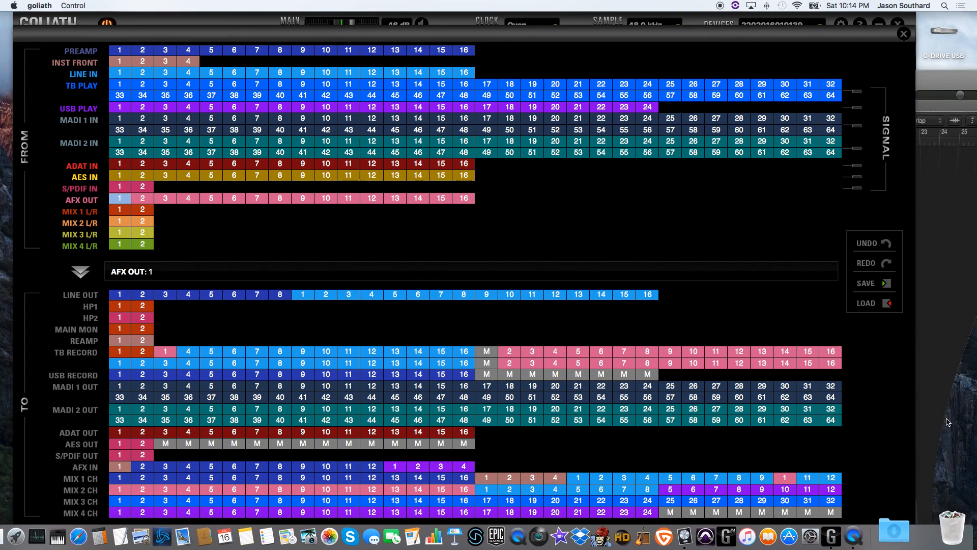
pyautogui.moveTo(404, 20); pyautogui.dragTo(338, 18)
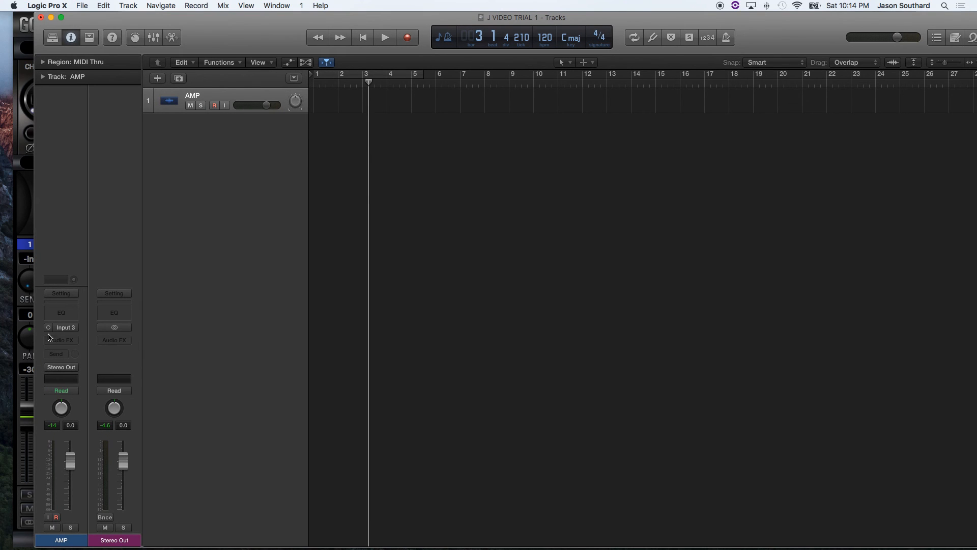
pyautogui.click(63, 330)
pyautogui.click(85, 356)
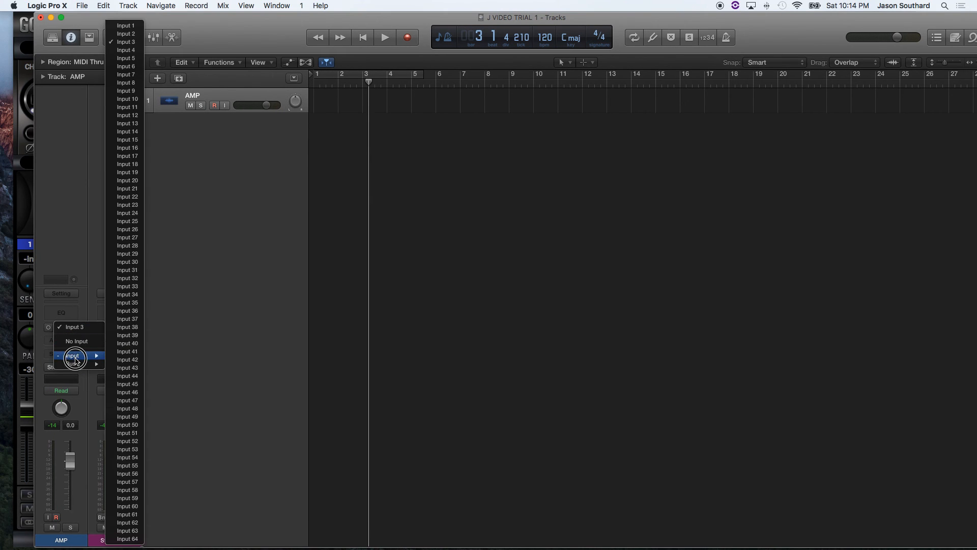
pyautogui.click(137, 44)
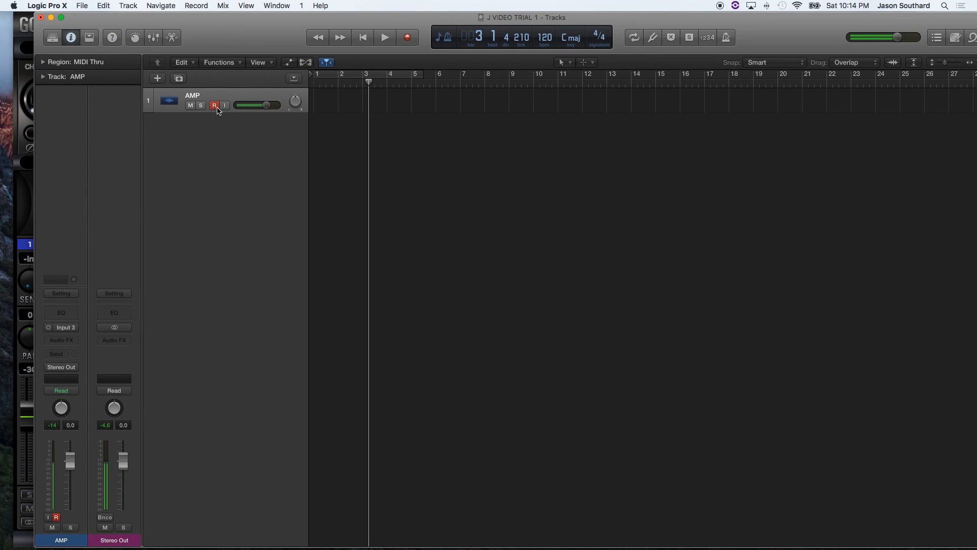
pyautogui.click(215, 106)
# Step: Switch back to the Goliath control panel and close its routing matrix to show Mixer 1
pyautogui.moveTo(232, 31); pyautogui.dragTo(233, 33)
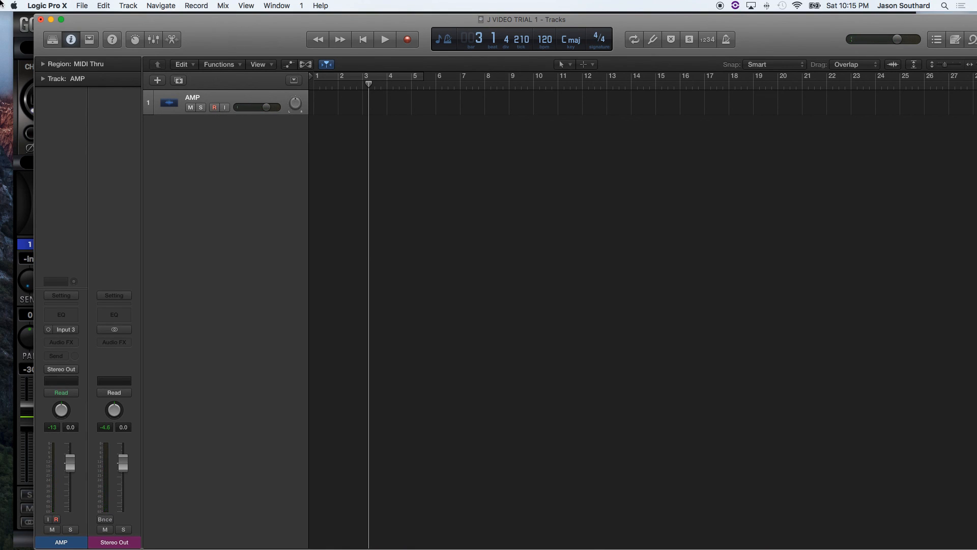
pyautogui.doubleClick(258, 22)
pyautogui.moveTo(230, 20); pyautogui.dragTo(219, 21)
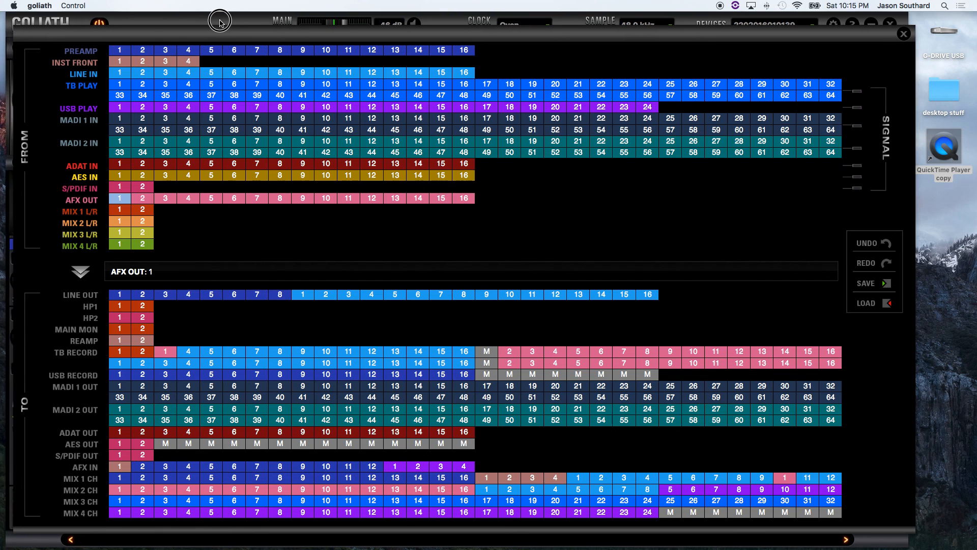
pyautogui.click(902, 35)
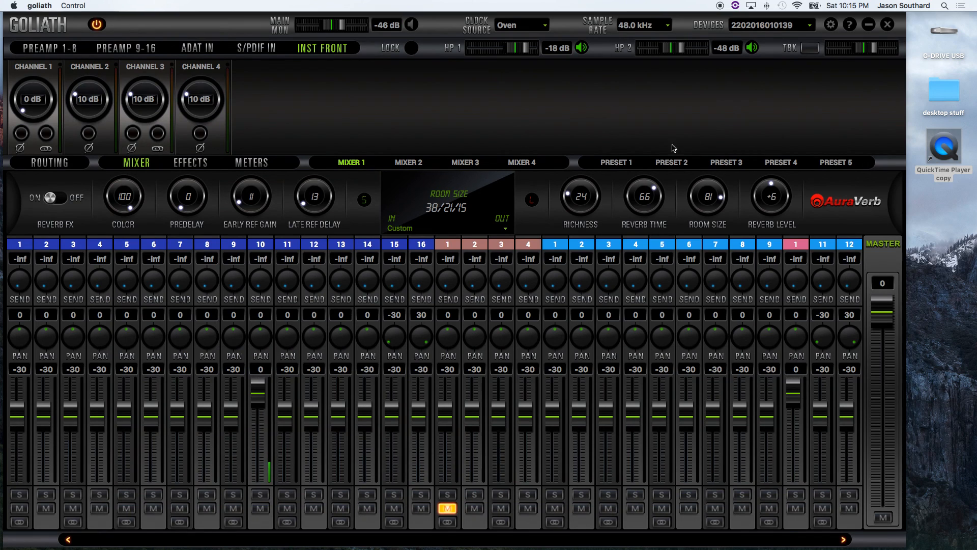